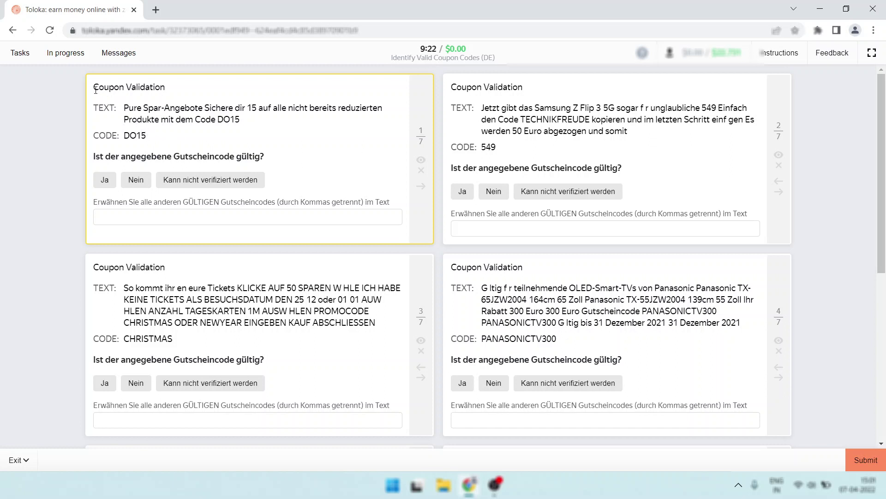
Translate the first card's German coupon text and code DO15 into English with Google Translate.
drag(98, 107, 78, 127)
click(55, 165)
double_click(134, 135)
click(132, 138)
drag(125, 109, 251, 120)
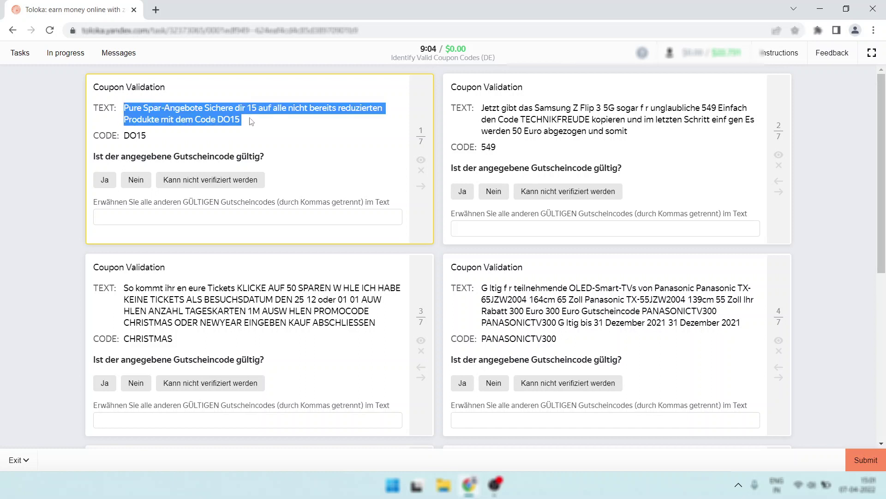
click(228, 119)
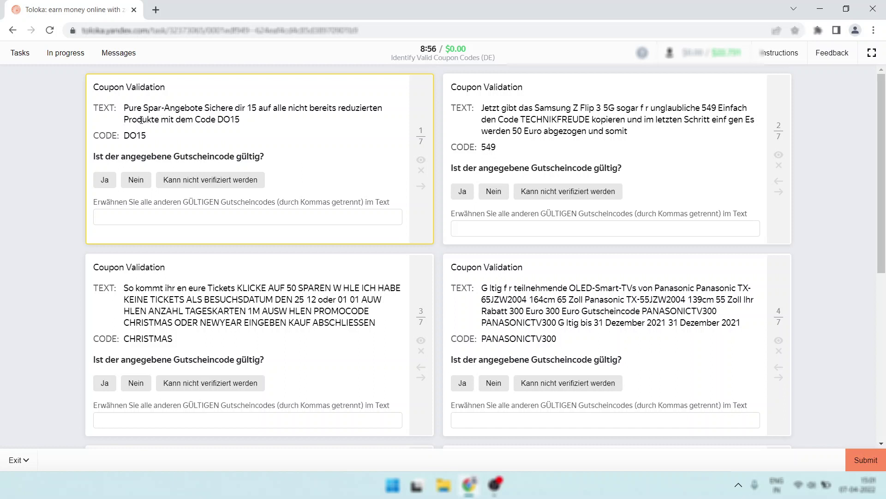
drag(94, 111, 184, 135)
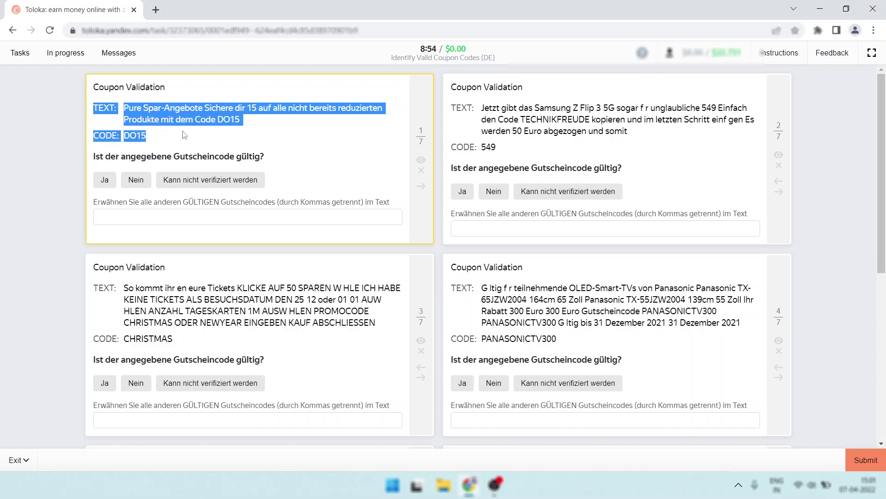
right_click(184, 123)
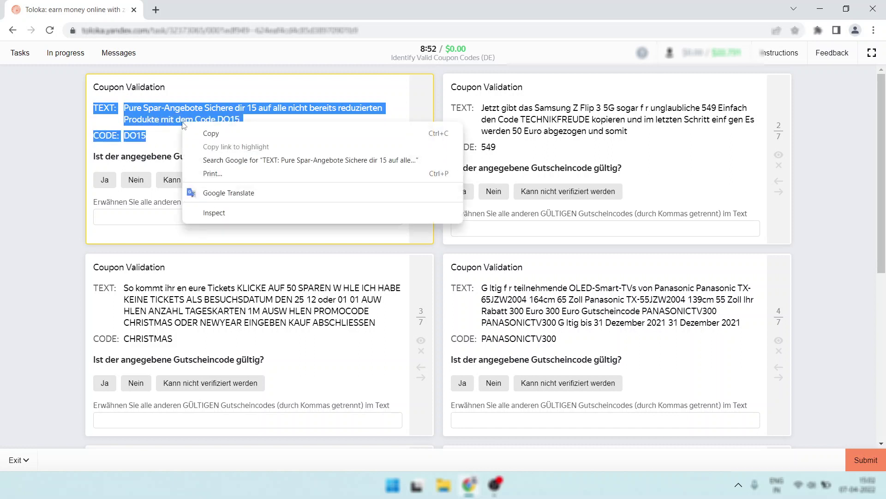
click(249, 193)
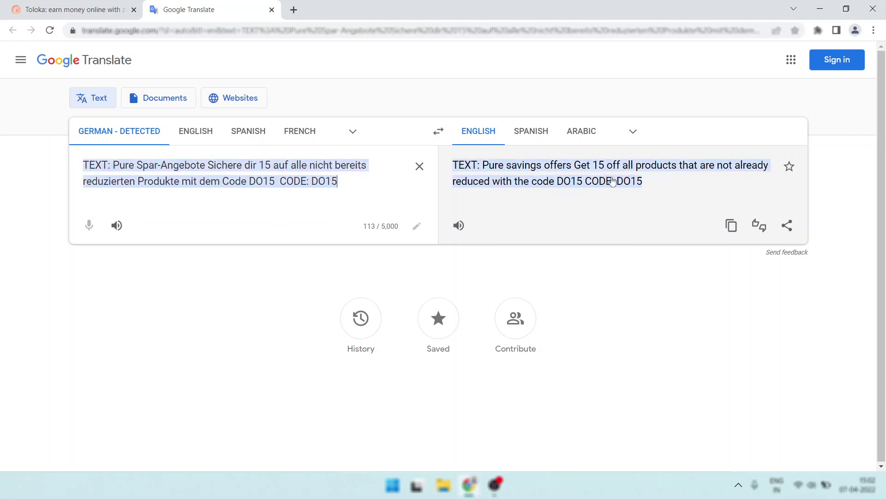
Translate the question 'Ist der angegebene Gutscheincode gültig?' into English, then return to Toloka.
click(72, 9)
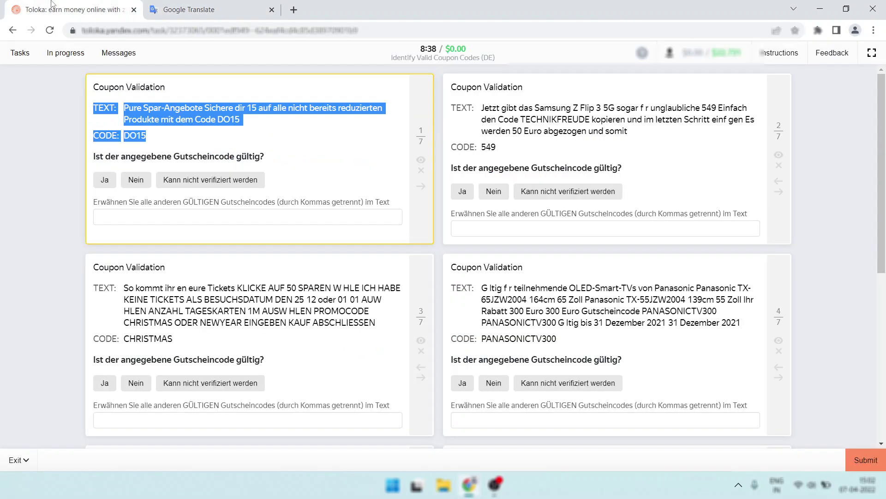
click(131, 140)
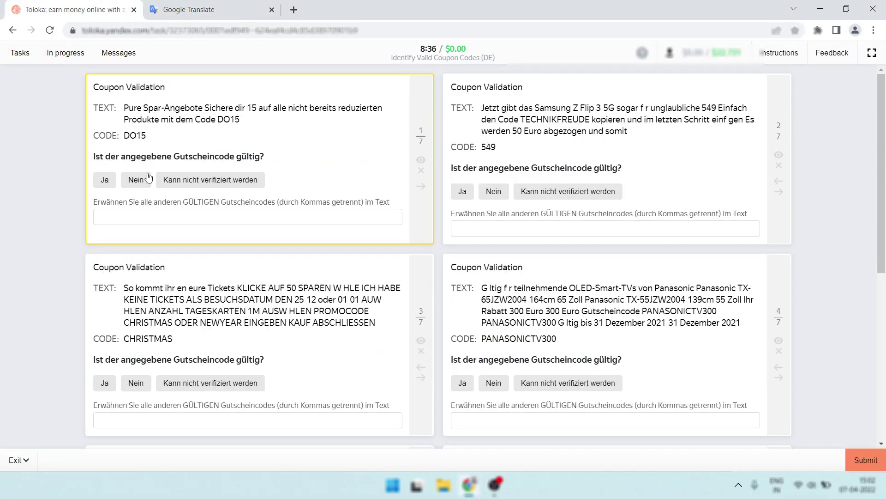
drag(92, 157, 293, 158)
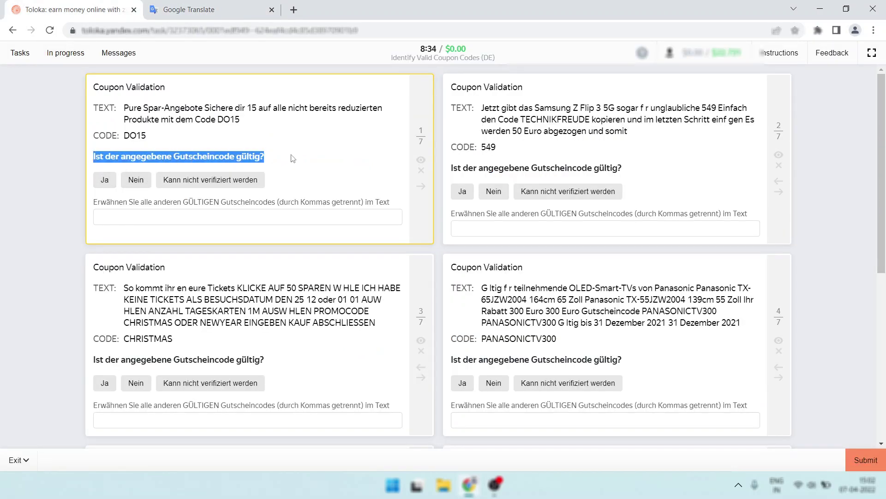
click(273, 157)
drag(96, 157, 255, 153)
click(268, 156)
drag(93, 159, 258, 151)
right_click(259, 152)
click(360, 217)
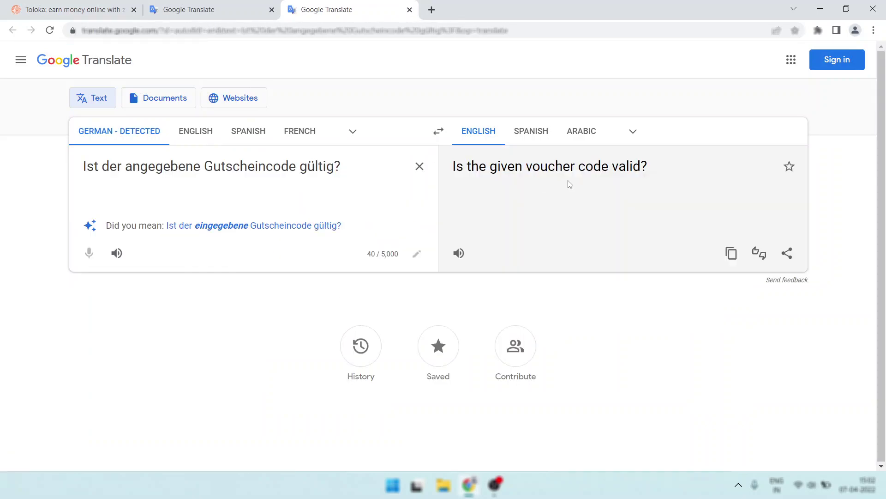
click(104, 11)
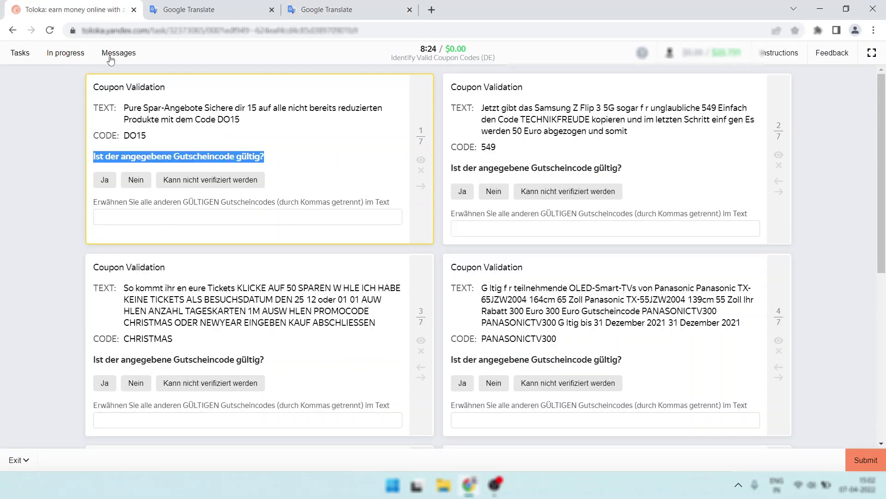
click(142, 155)
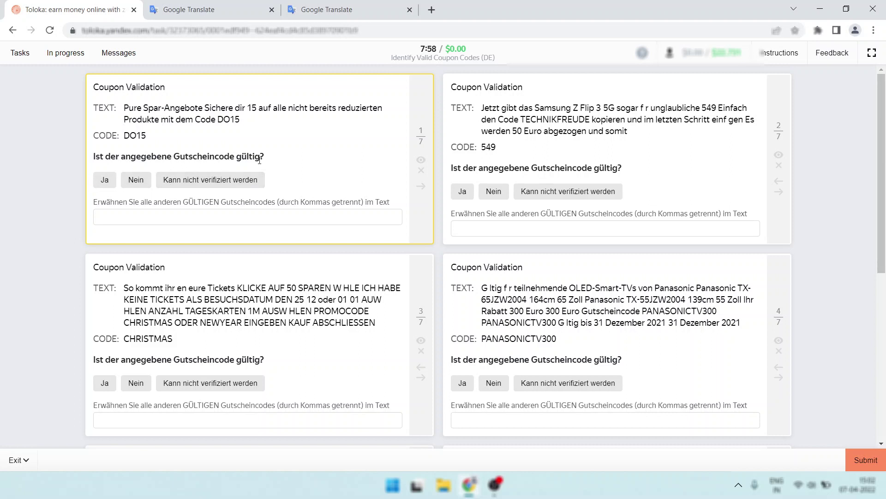
Close the old translation tabs and send all of card 1's content to Google Translate.
right_click(59, 7)
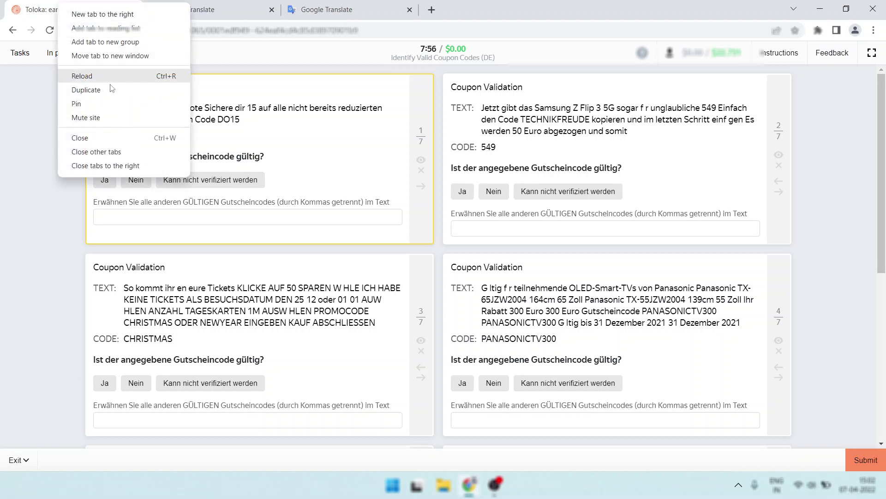
click(128, 166)
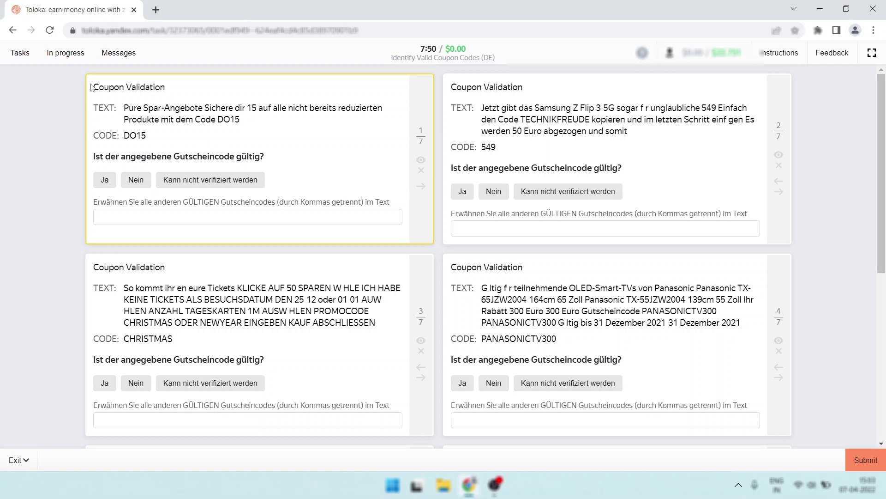
drag(94, 84, 402, 203)
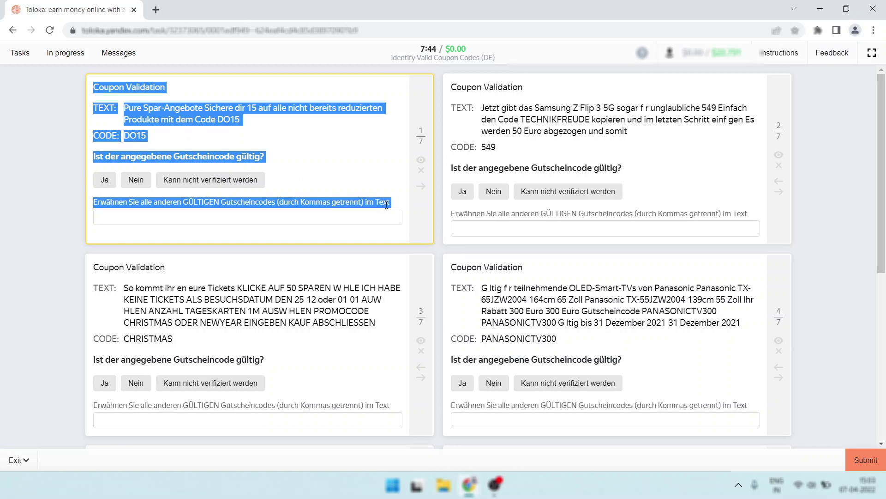
right_click(206, 109)
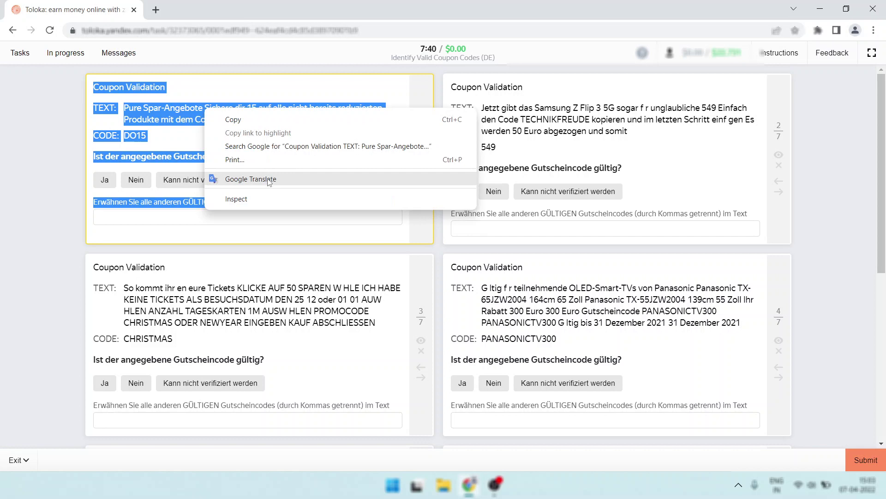
click(251, 180)
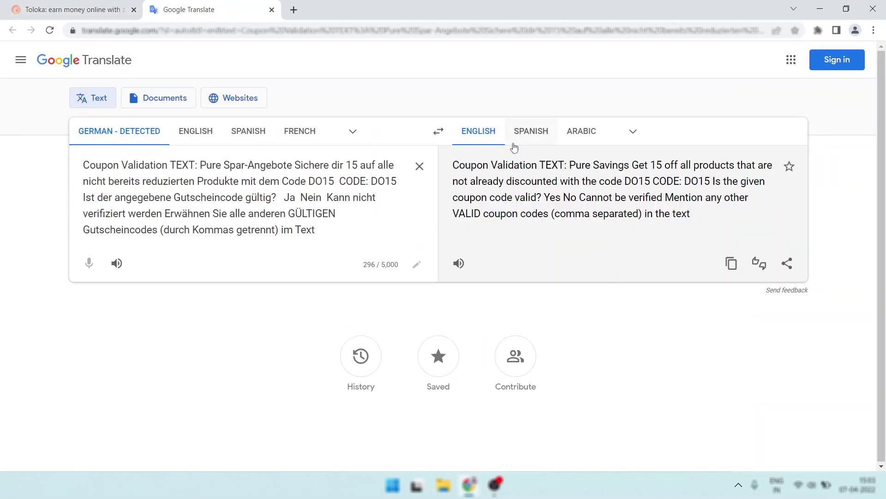
Compare card 1's English translation against the German card in Toloka.
click(74, 10)
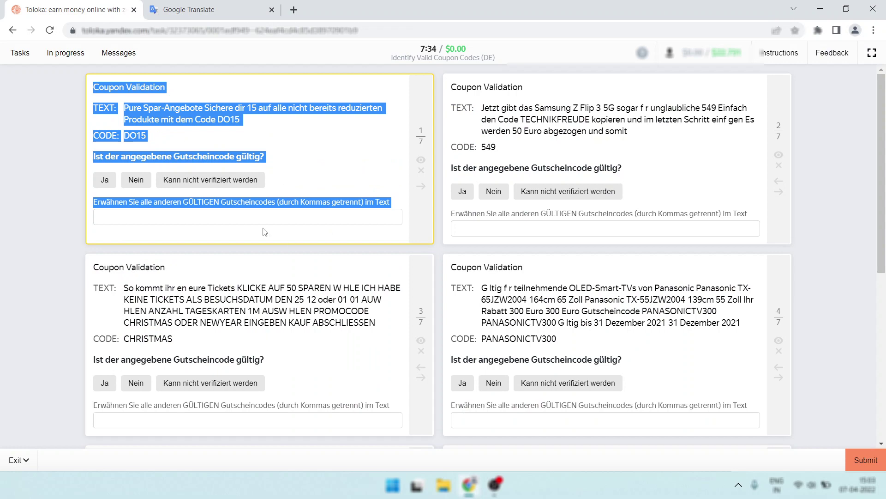
click(271, 157)
drag(272, 158, 266, 158)
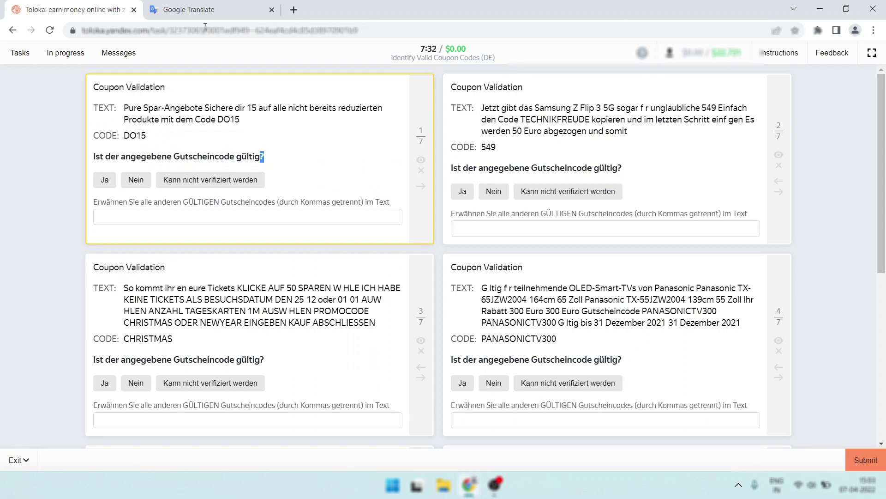
click(208, 6)
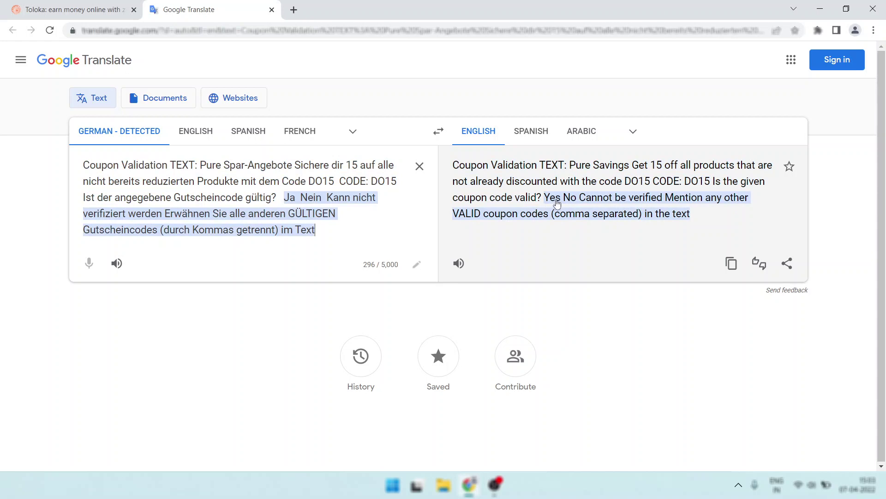
click(83, 10)
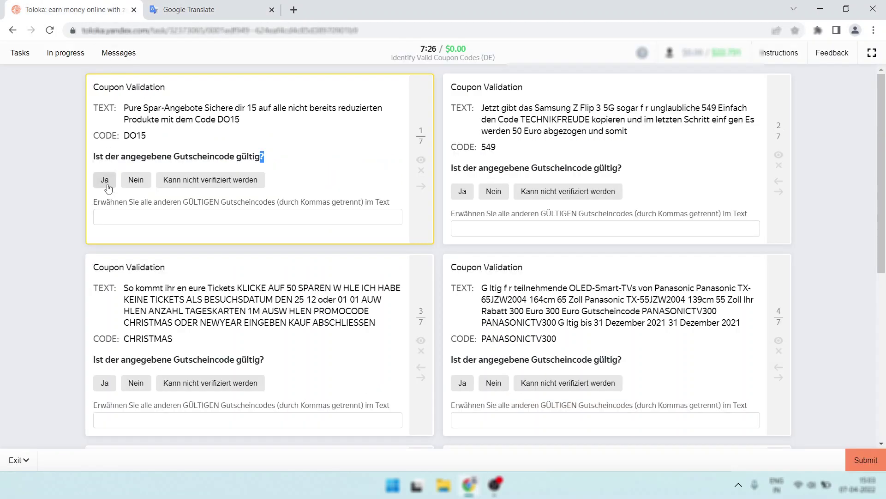
click(252, 9)
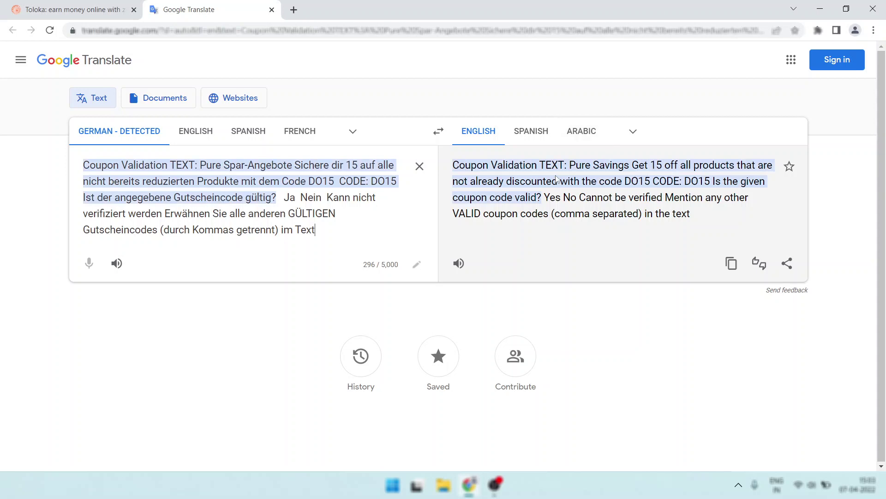
click(83, 10)
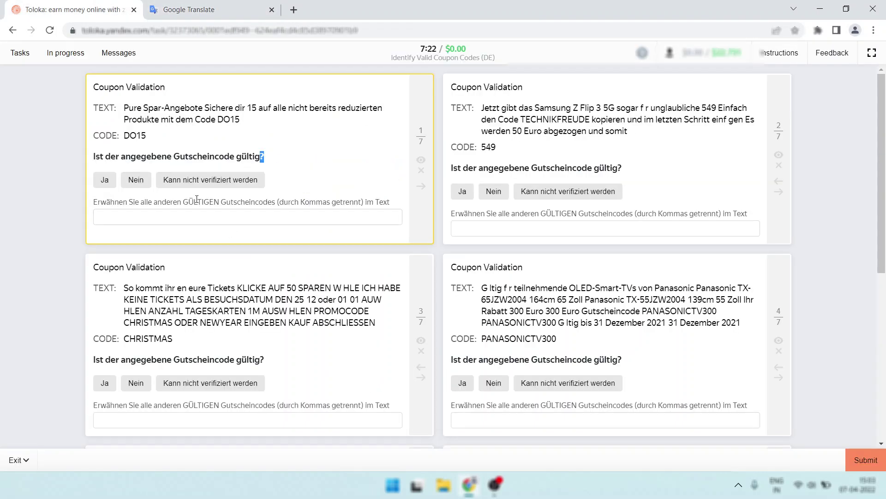
click(203, 7)
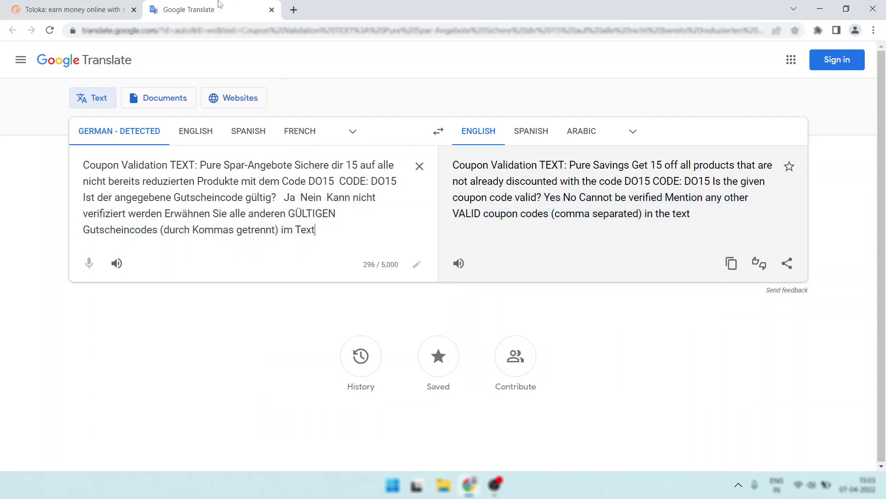
click(86, 6)
Check the translation of the other-valid-codes instruction, then close the Google Translate tab.
click(108, 198)
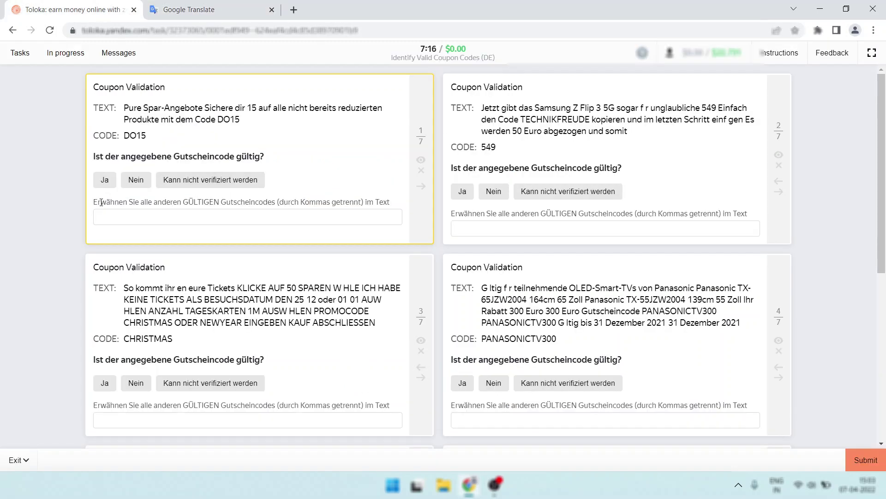
drag(376, 192, 395, 203)
click(203, 9)
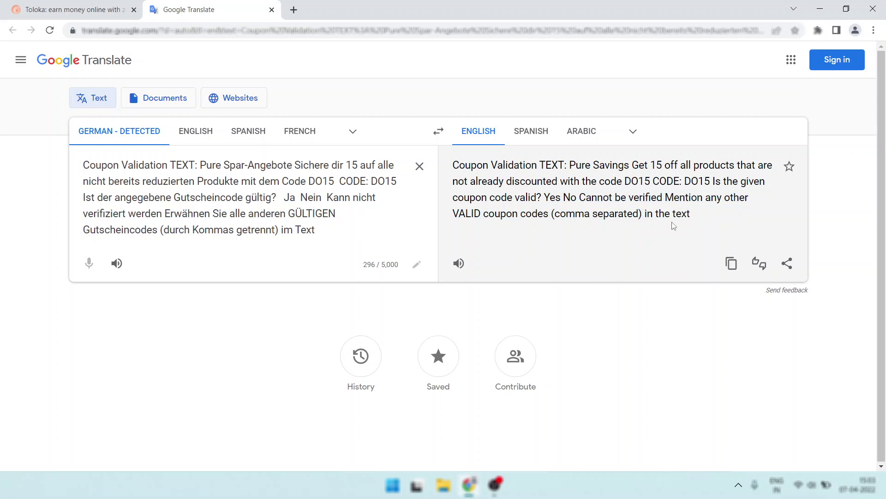
click(69, 9)
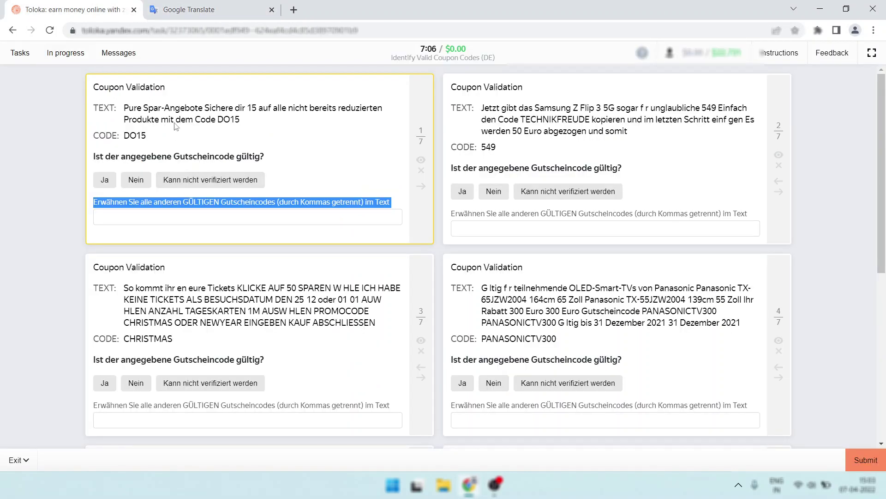
click(118, 111)
drag(129, 105, 269, 130)
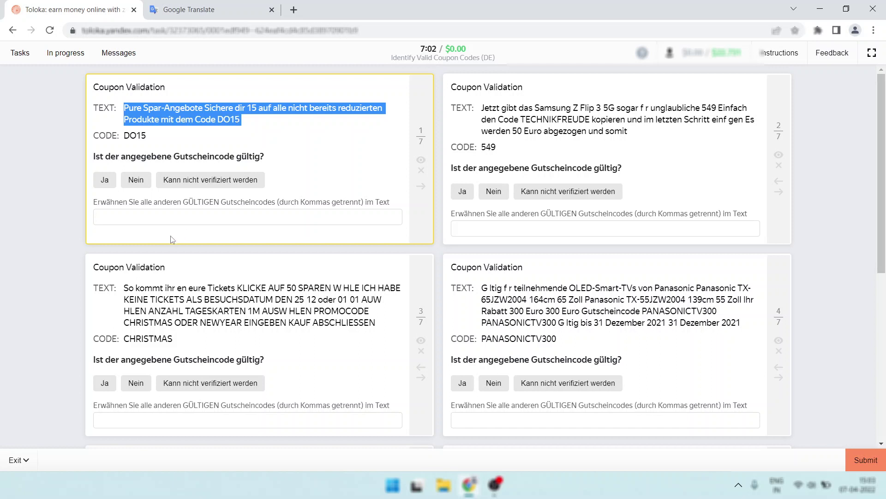
click(198, 222)
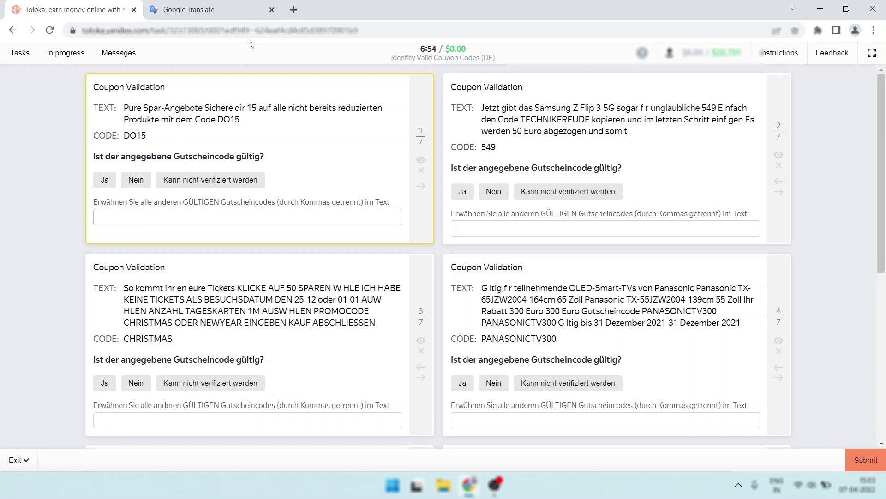
click(271, 9)
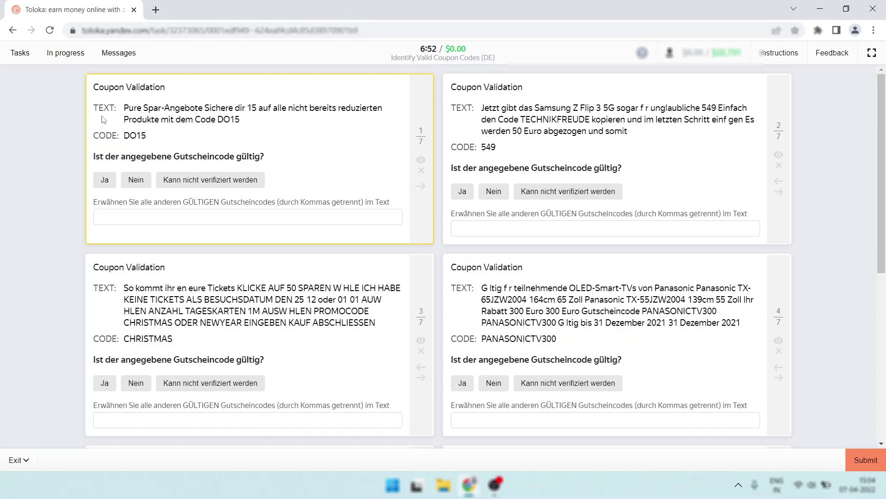
drag(91, 87, 266, 166)
click(266, 167)
drag(90, 88, 402, 208)
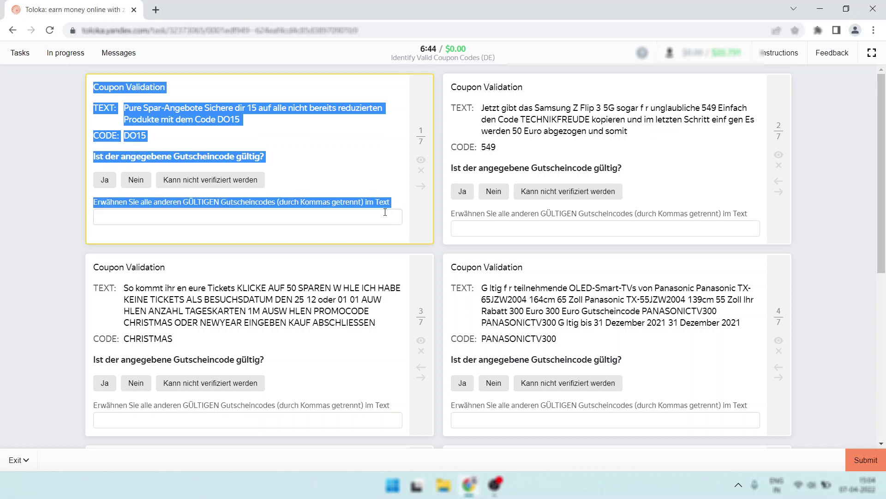
click(75, 85)
drag(75, 85, 401, 211)
click(386, 202)
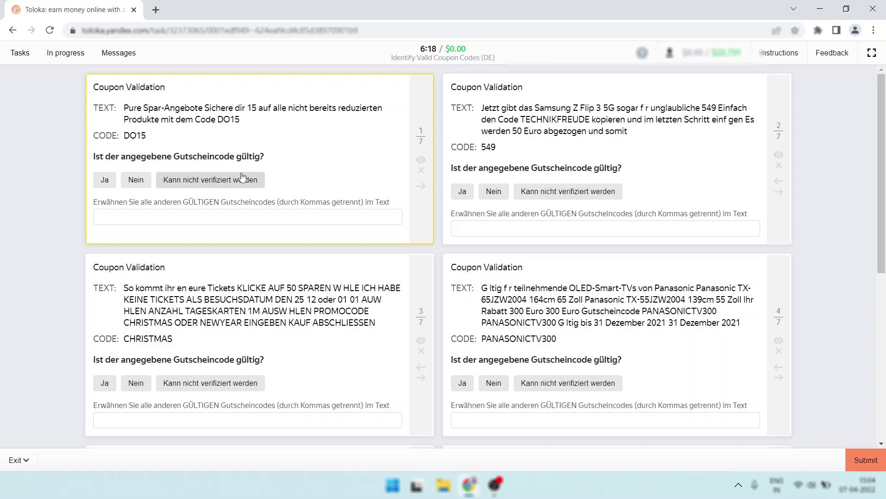
Inspect card 1's Ja answer in DevTools and examine its class attribute without changing it.
right_click(107, 181)
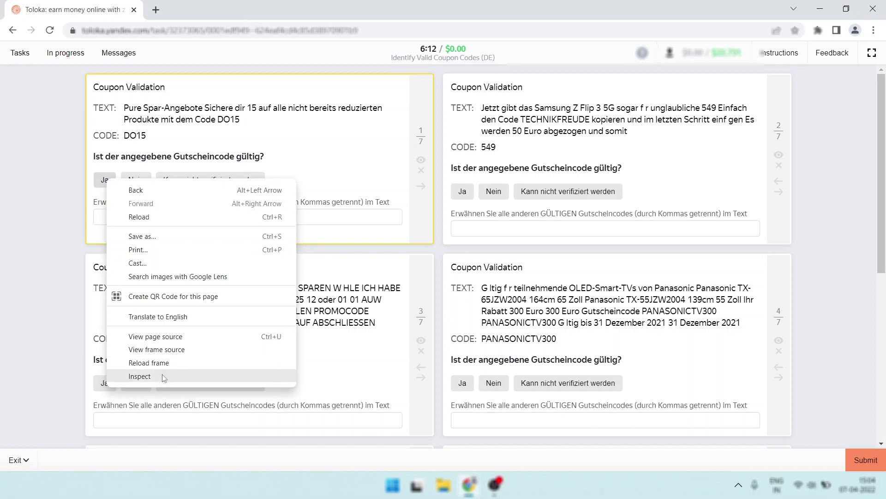
click(140, 376)
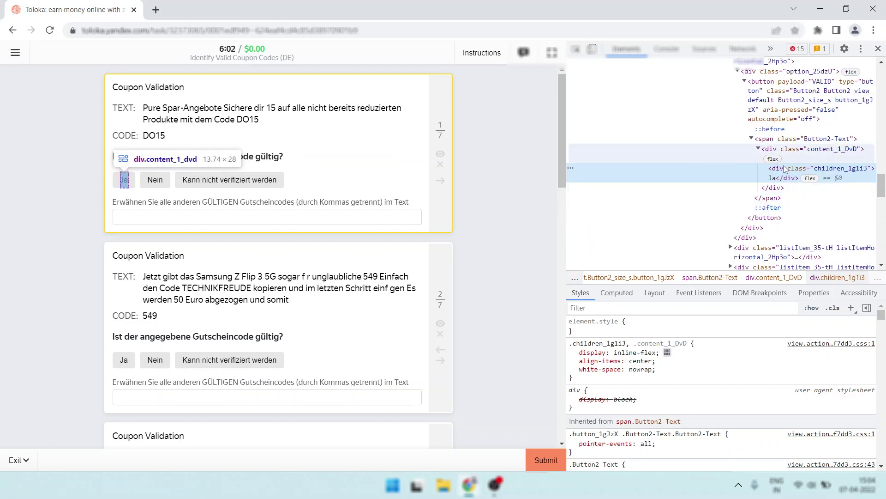
right_click(571, 169)
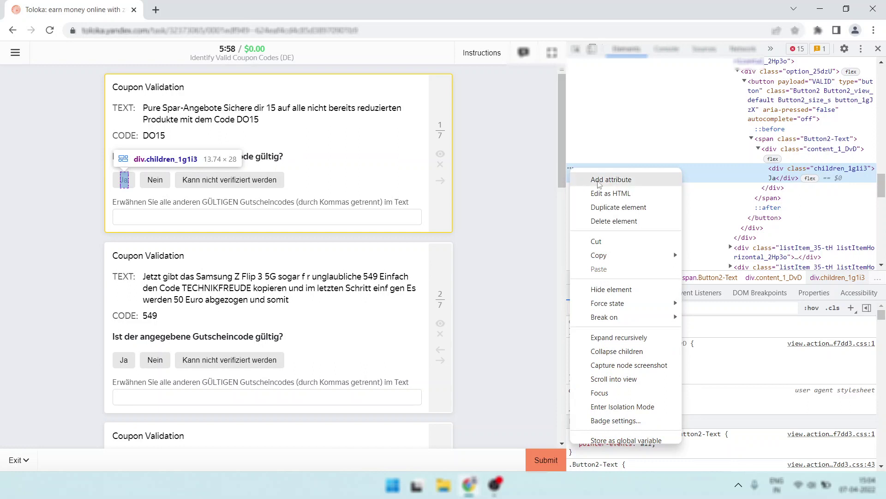
click(791, 170)
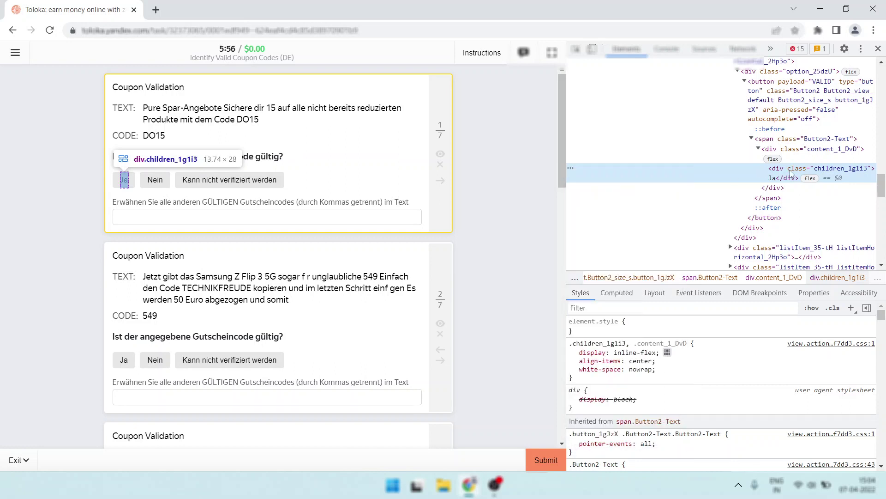
double_click(790, 171)
click(721, 178)
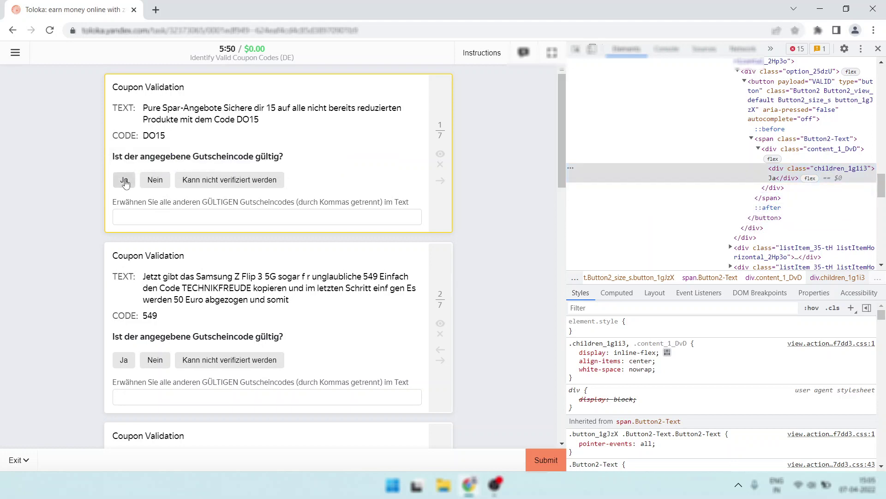
Re-inspect the Ja answer element and copy its Ja label text.
right_click(125, 179)
click(199, 377)
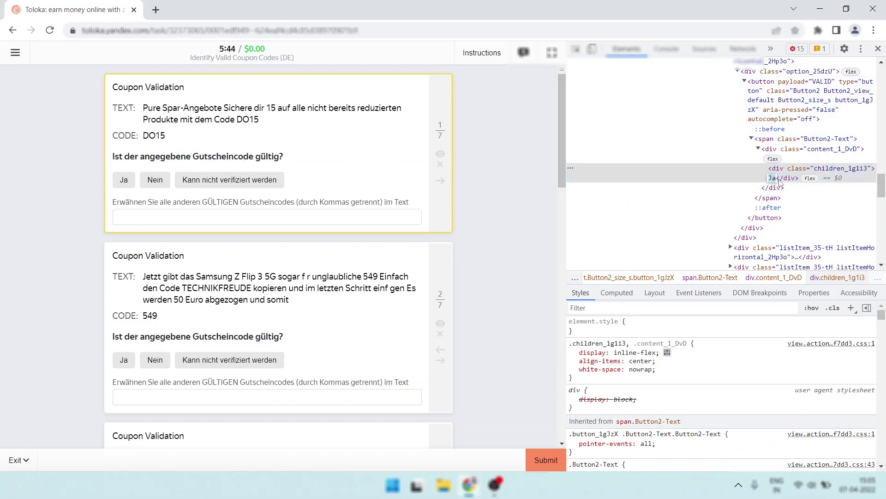
right_click(774, 180)
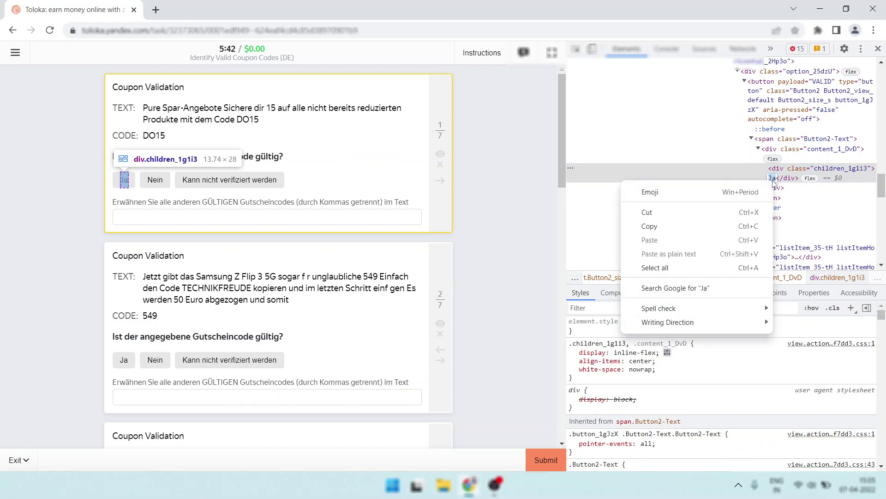
click(705, 229)
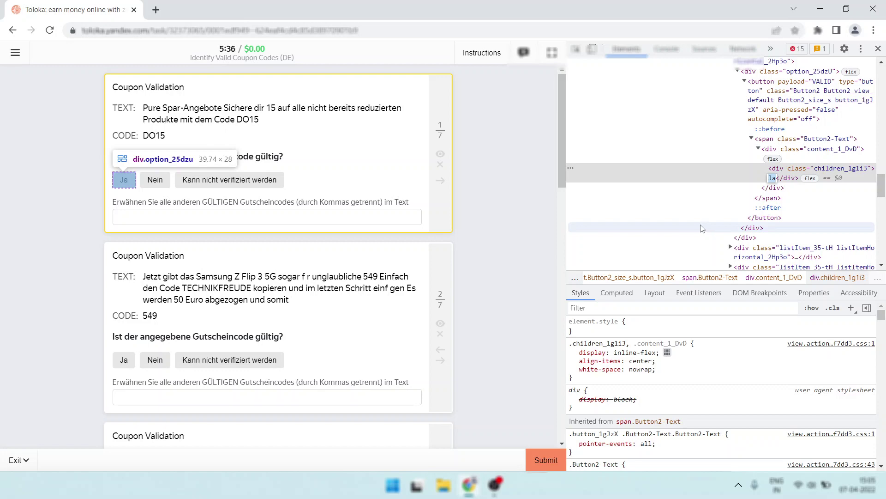
Close DevTools and send card 1's validity question to Google Translate.
key(F12)
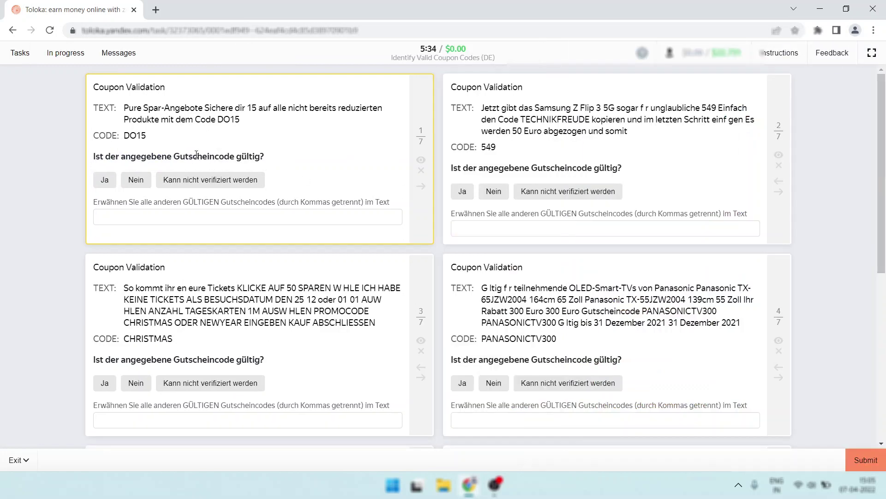
triple_click(196, 155)
right_click(192, 153)
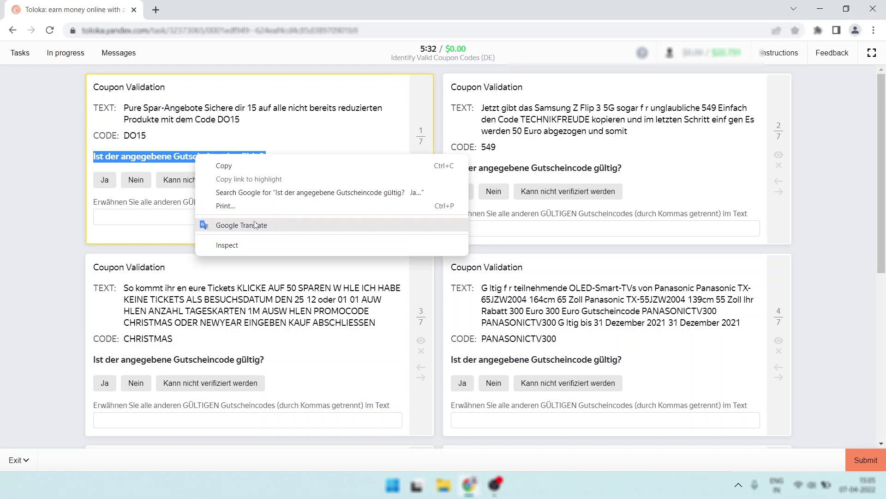
click(222, 224)
click(46, 2)
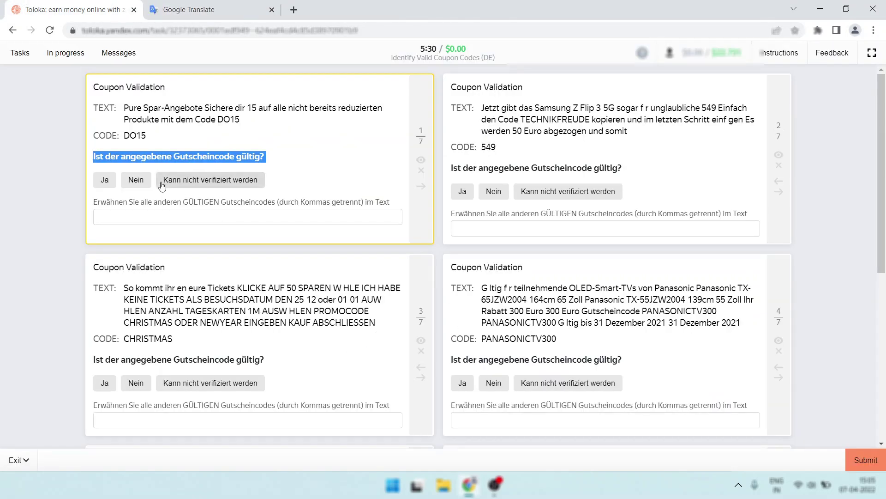
Answer card 1 with 'Kann nicht verifiziert werden'.
click(273, 216)
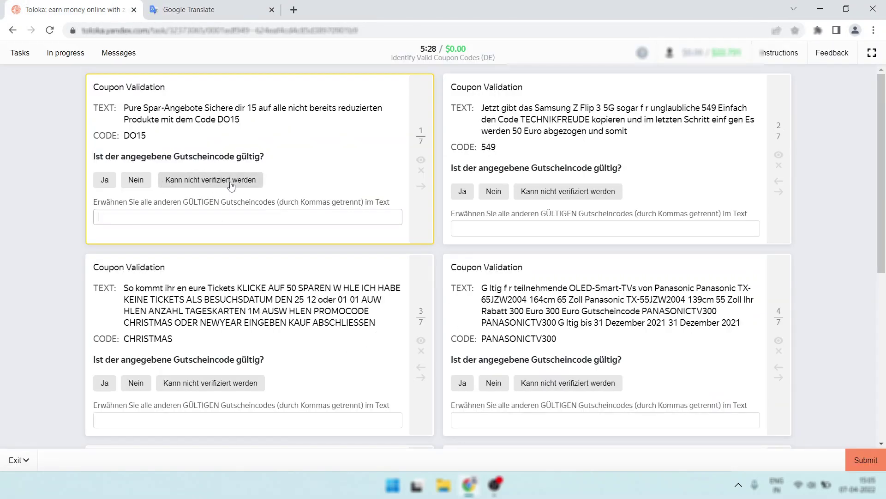
click(219, 185)
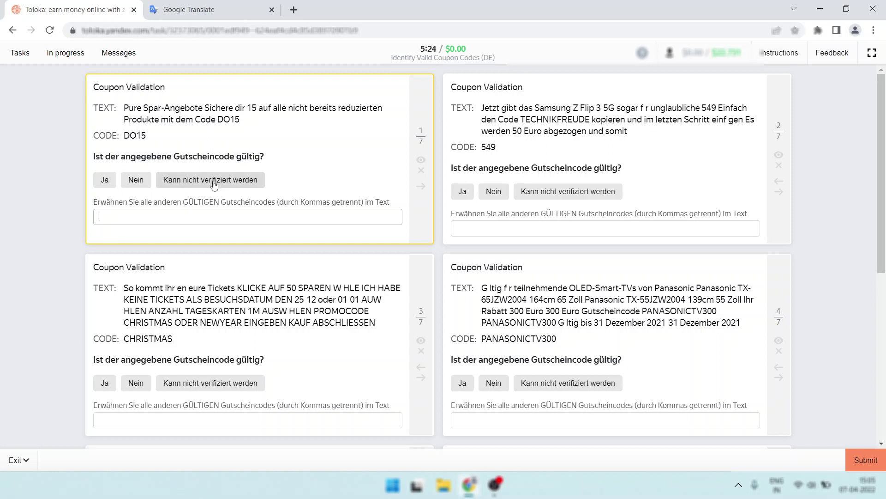
right_click(214, 181)
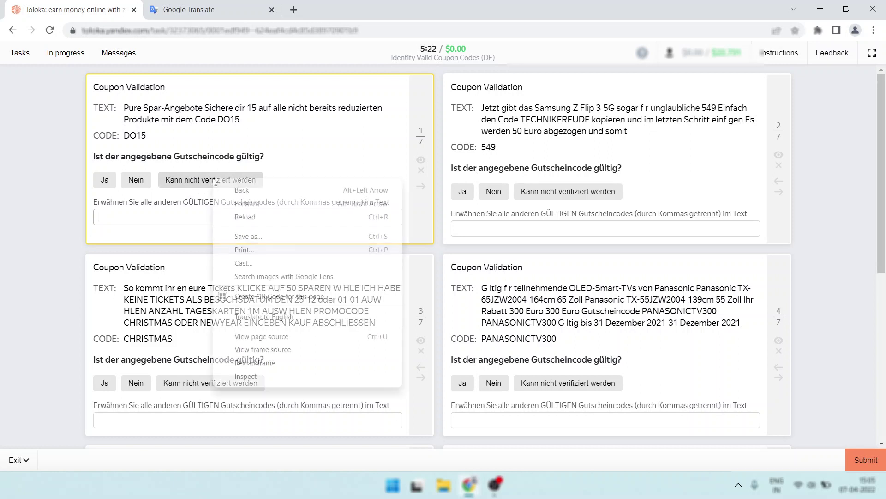
Inspect the 'Kann nicht verifiziert werden' answer and copy its label text.
click(281, 377)
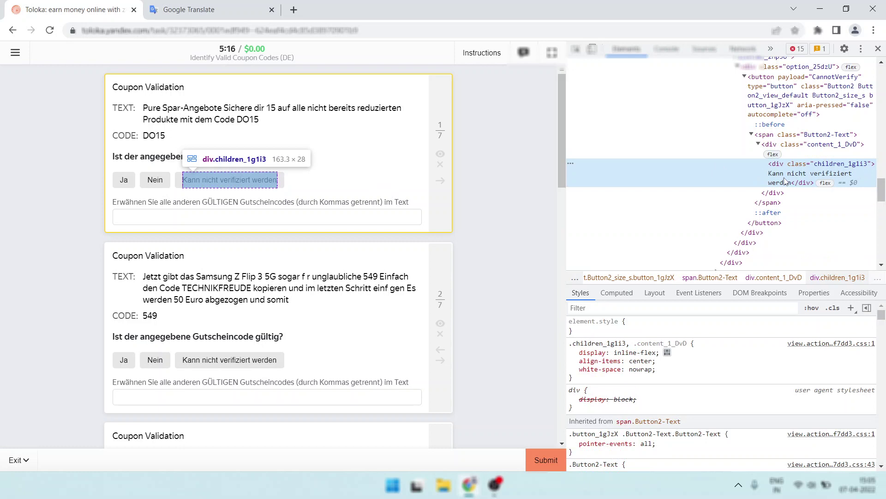
double_click(777, 176)
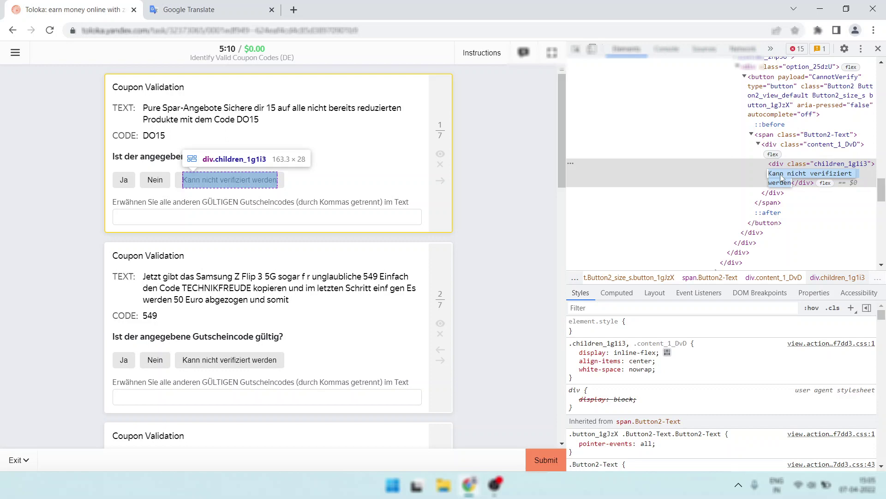
right_click(780, 177)
click(722, 220)
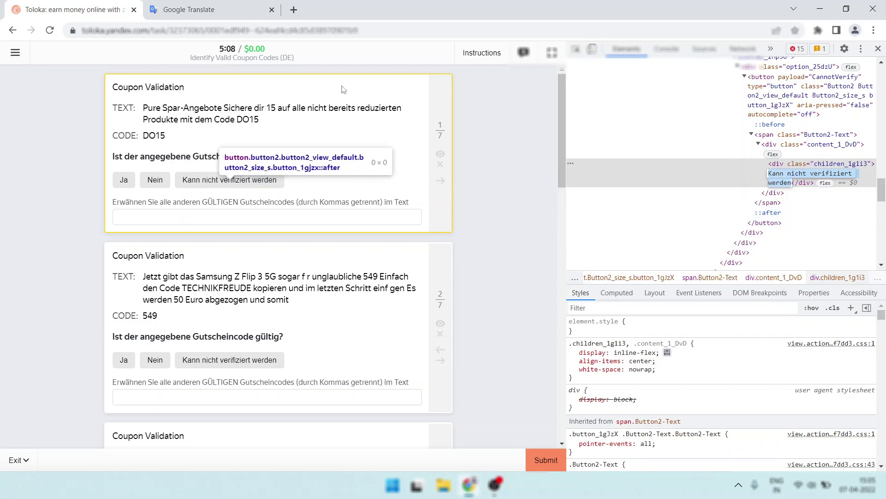
Translate the copied label to 'Cannot be verified', then return to Toloka with DevTools closed.
click(203, 10)
click(420, 166)
right_click(181, 171)
click(224, 269)
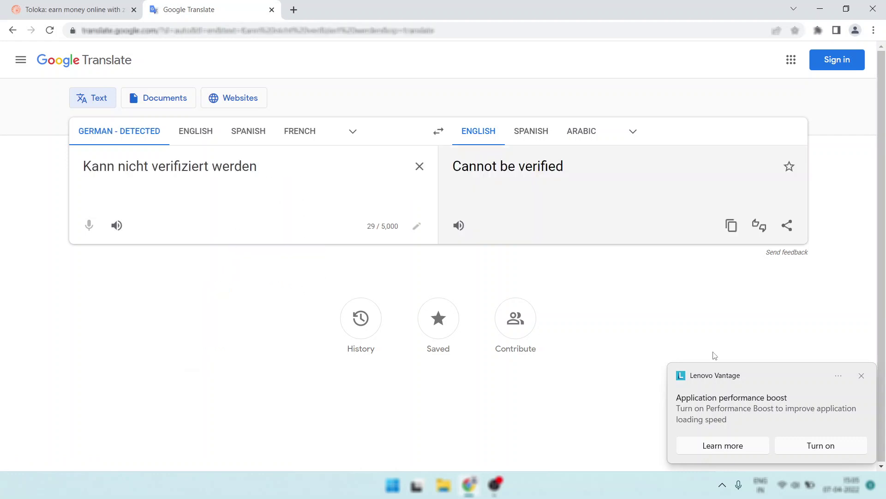
click(863, 376)
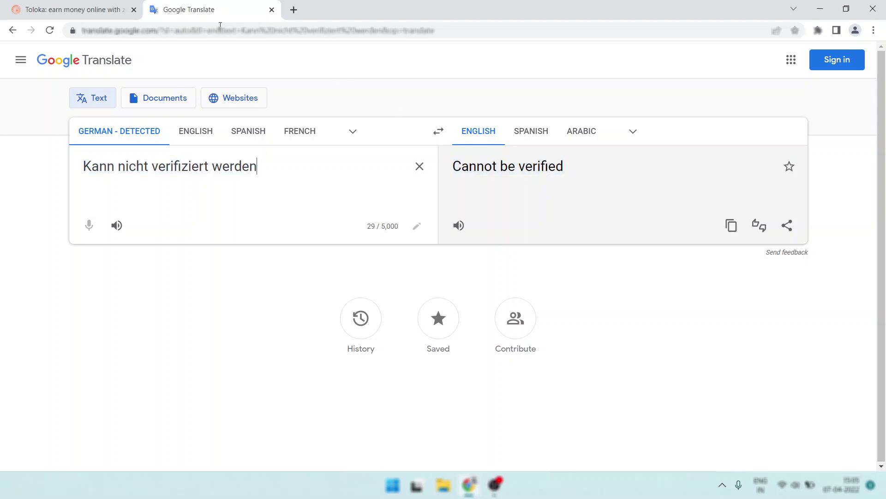
click(98, 4)
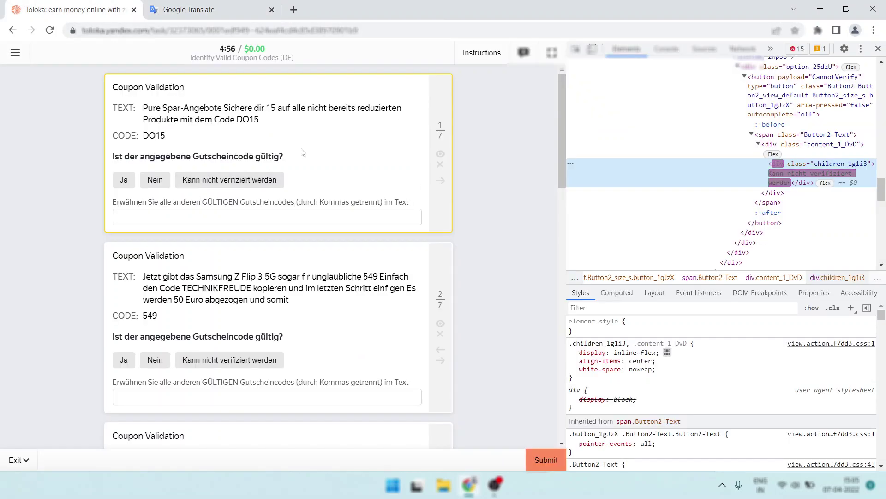
click(878, 49)
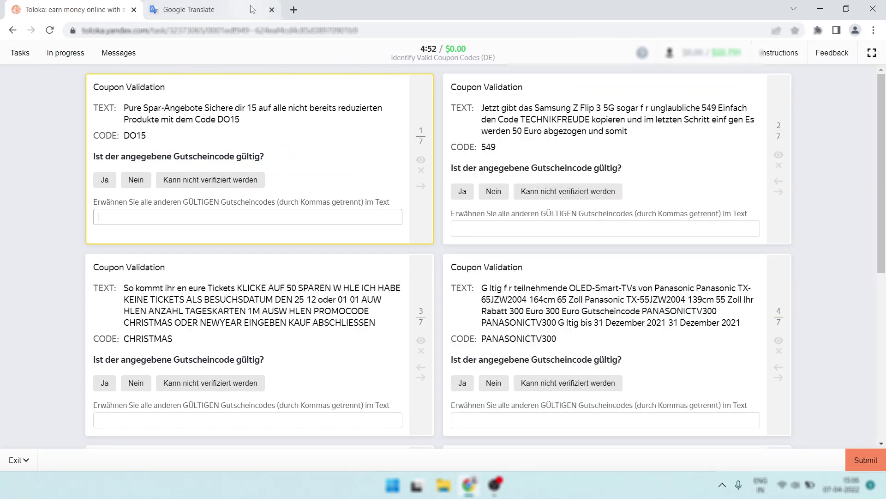
Mark the DO15 coupon Ja and send card 2's coupon text to Google Translate.
click(271, 9)
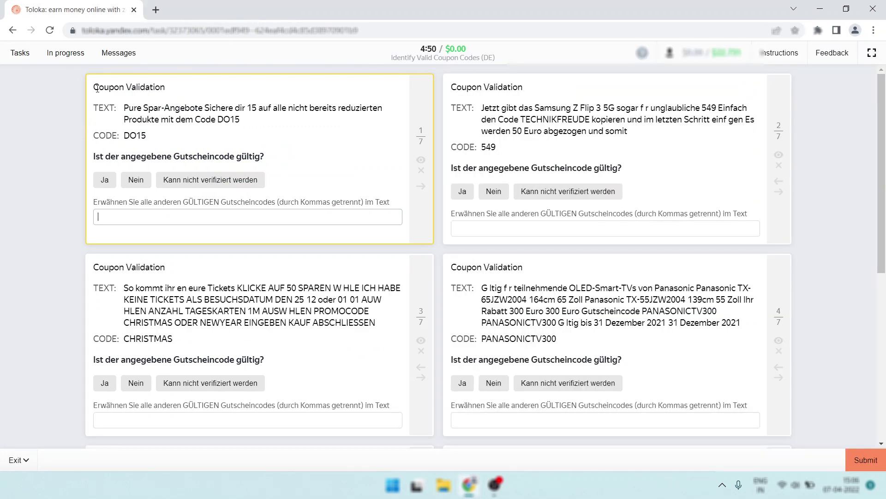
click(103, 181)
drag(452, 85, 520, 147)
right_click(520, 147)
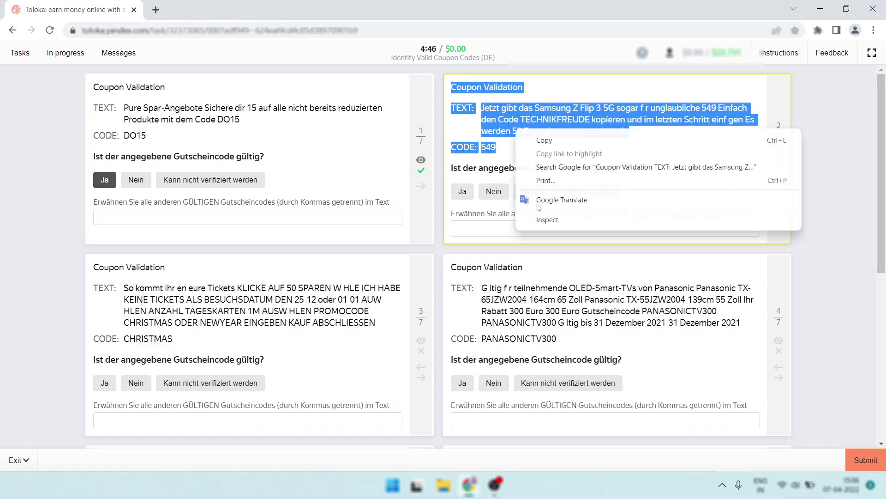
click(571, 199)
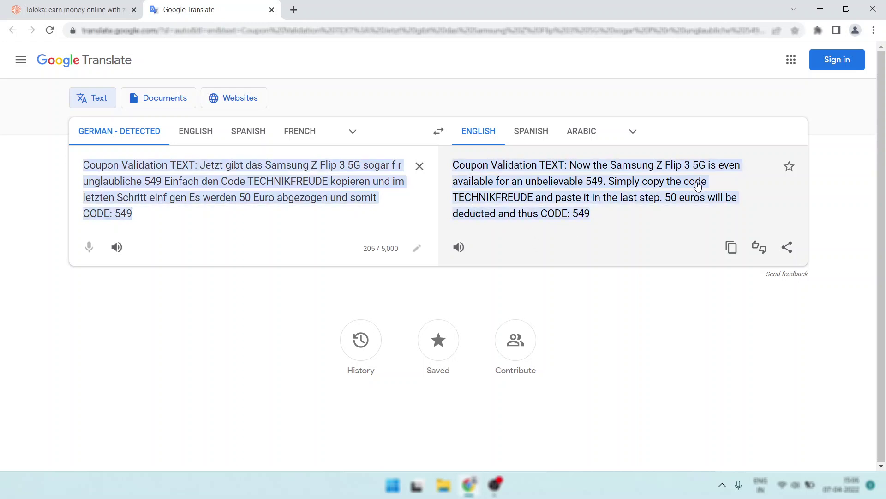
Mark coupon 549 Nein and enter TECHNIKFREUDE as card 2's other valid code.
key(ctrl+Tab)
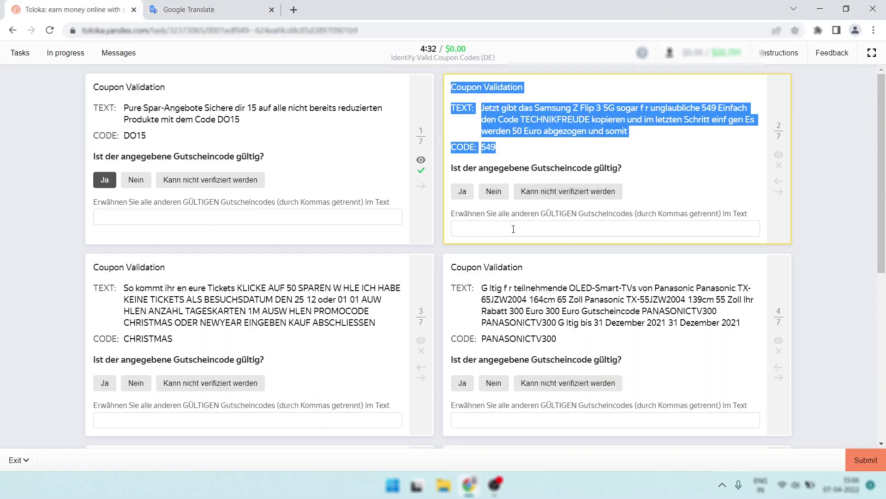
click(489, 157)
click(493, 192)
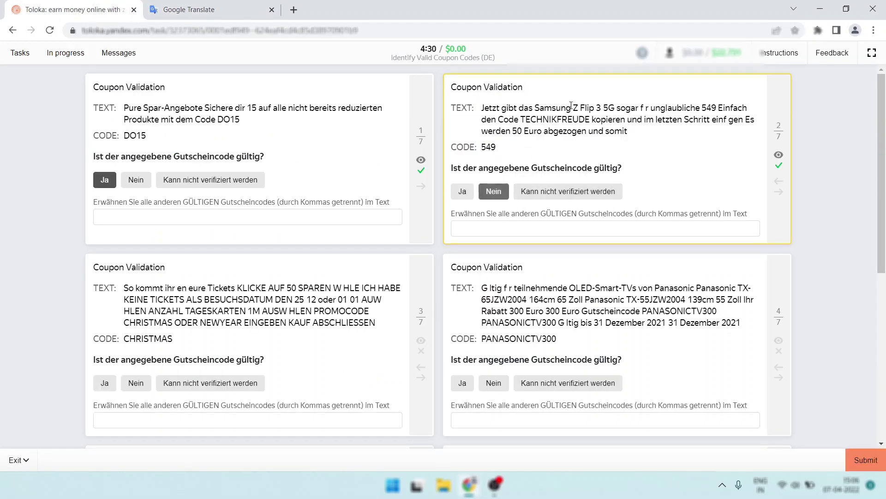
drag(522, 119, 545, 233)
click(548, 234)
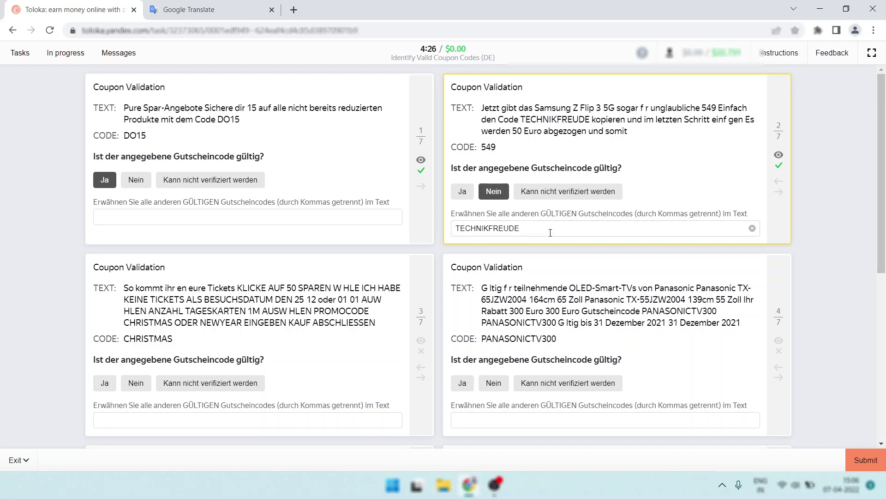
Translate card 3's coupon text into English, closing the older translation tab.
scroll(167, 217, down, 3)
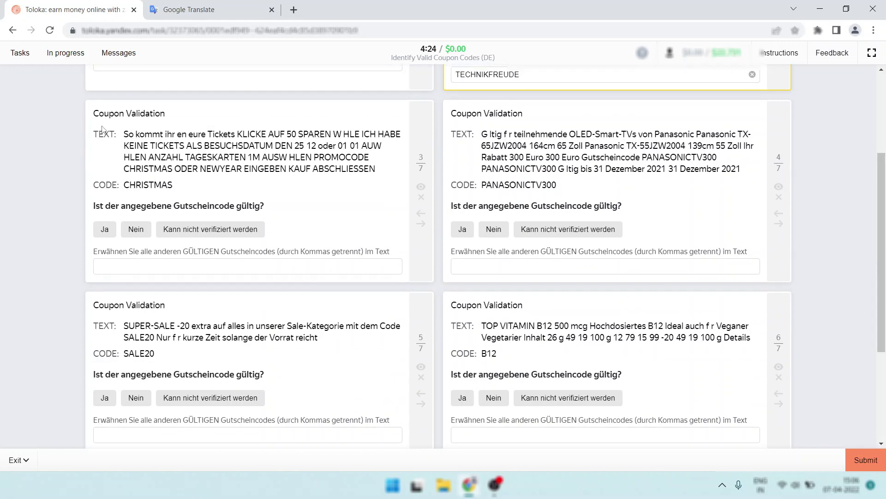
drag(126, 134, 383, 171)
right_click(328, 167)
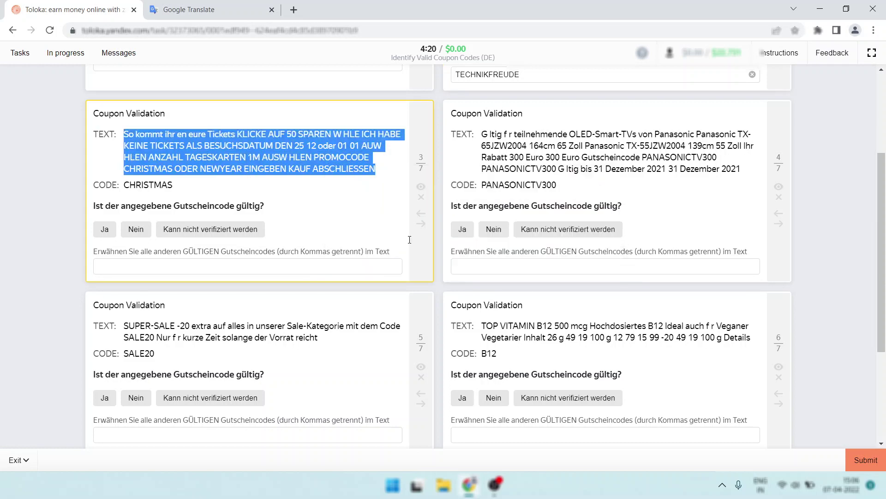
click(410, 238)
click(272, 11)
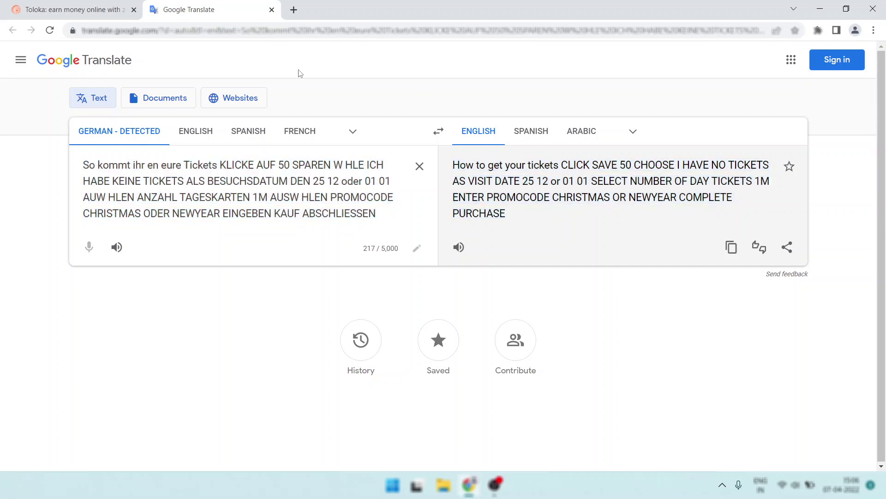
click(94, 5)
Mark the CHRISTMAS coupon Ja and add NEWYEAR as its other valid code.
double_click(147, 185)
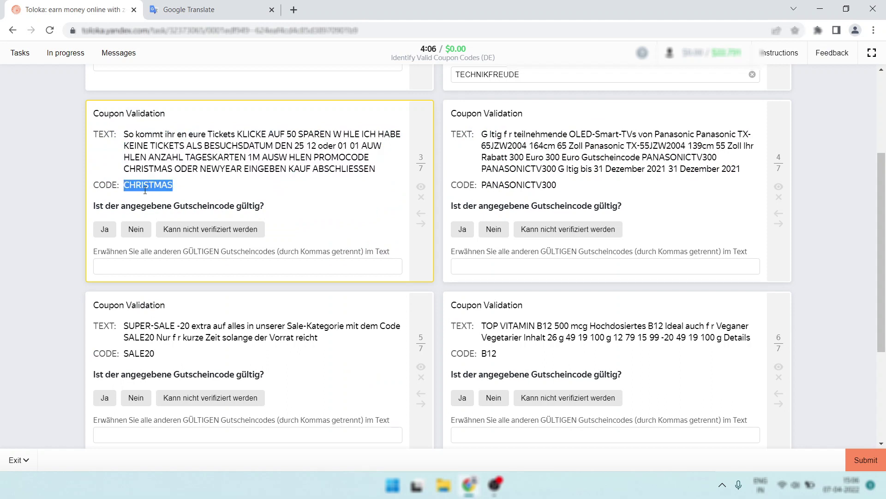
click(103, 228)
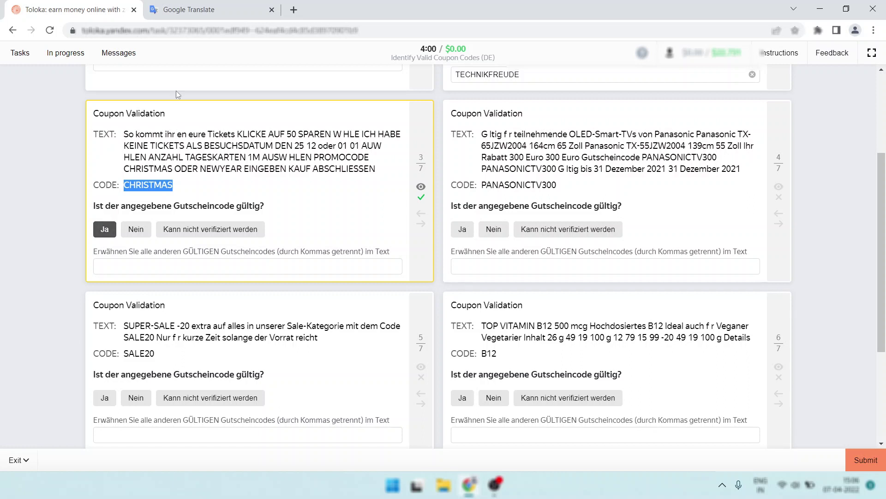
click(125, 267)
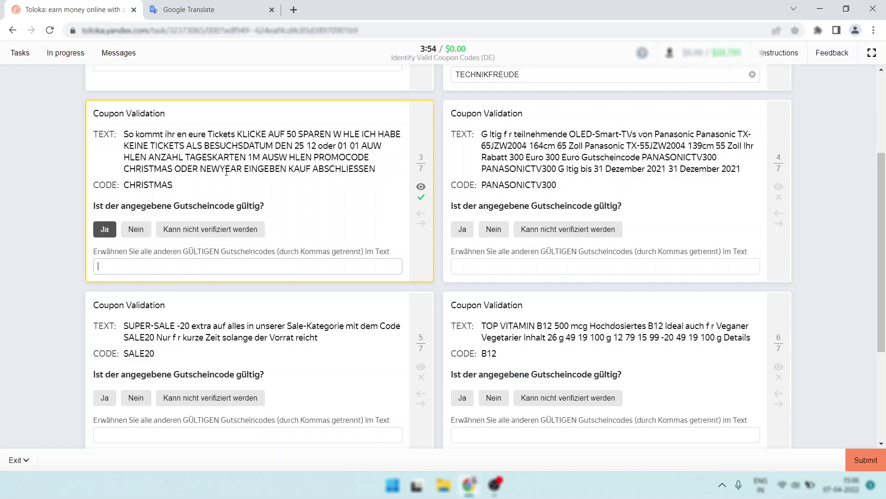
drag(201, 169, 180, 267)
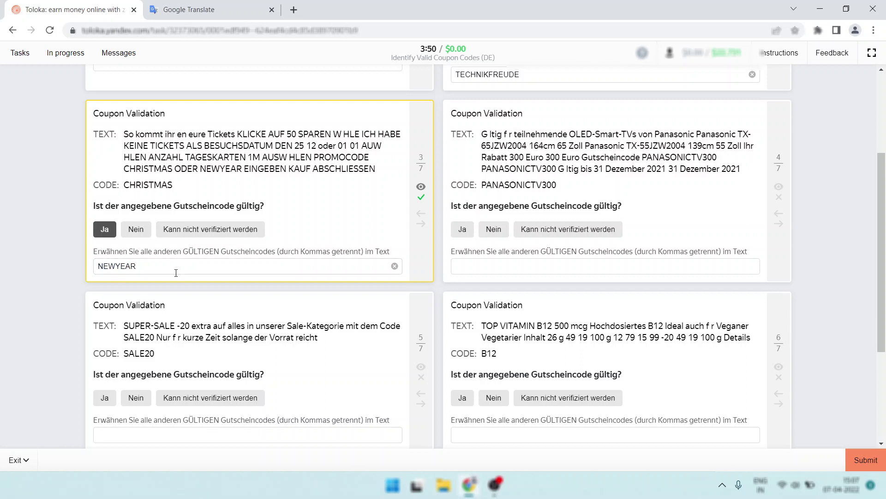
drag(483, 134, 745, 172)
Translate card 4's text and mark the PANASONICTV300 coupon Ja.
right_click(645, 168)
click(592, 235)
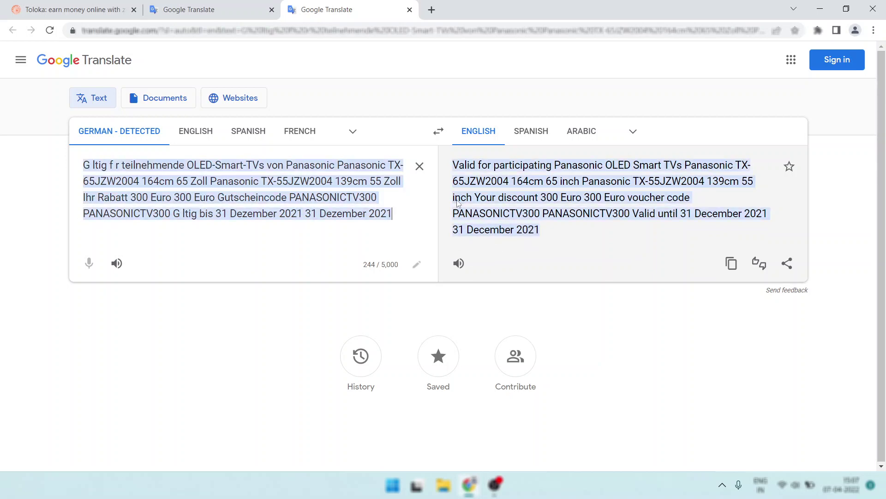
key(ctrl+Tab)
click(463, 229)
Close the translation tabs, translate card 5's text, and mark the SALE20 coupon Ja.
right_click(92, 7)
click(188, 164)
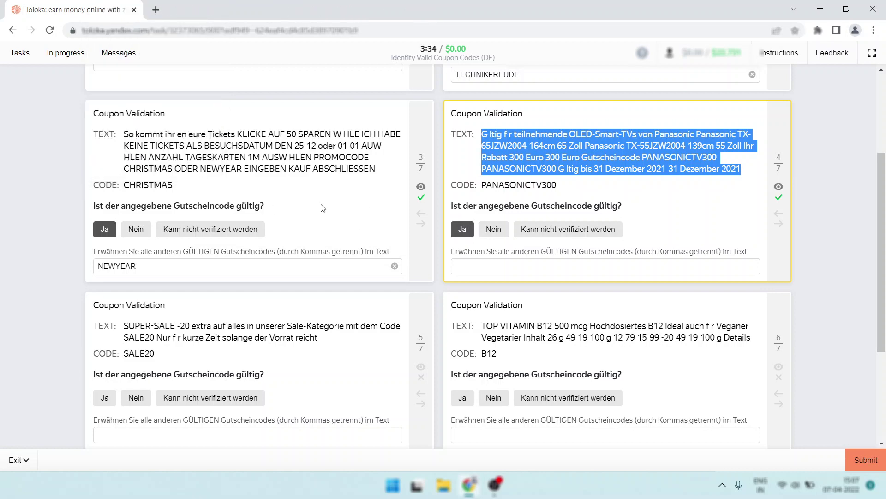
scroll(326, 213, down, 3)
drag(125, 172, 325, 184)
right_click(281, 180)
click(336, 248)
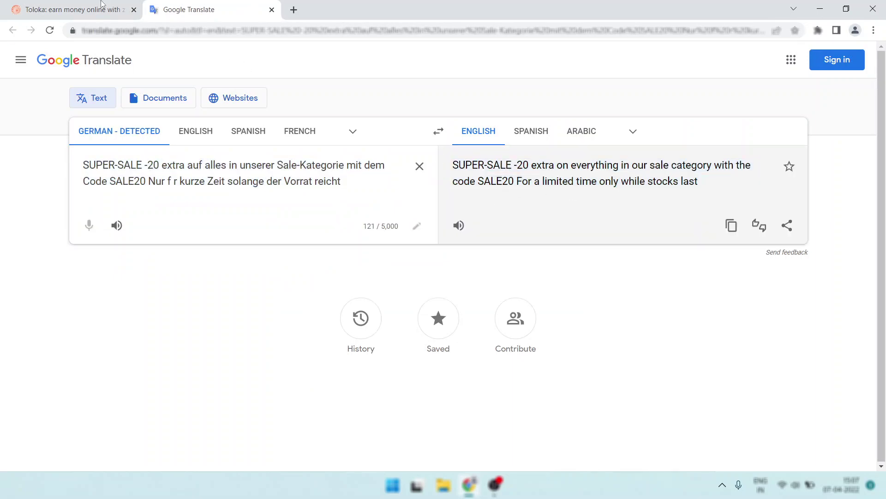
click(69, 9)
click(105, 244)
Translate card 6's text and mark the B12 coupon Nein.
drag(481, 172, 746, 184)
right_click(732, 190)
click(638, 262)
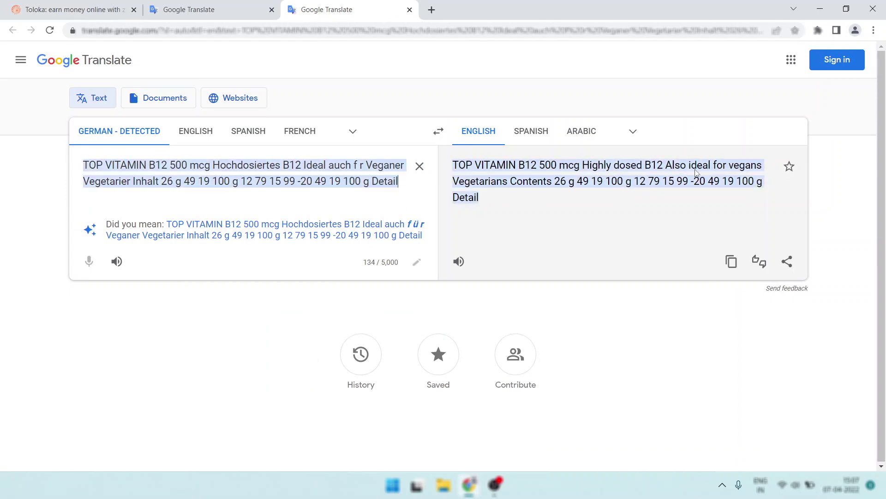
key(ctrl+1)
click(494, 243)
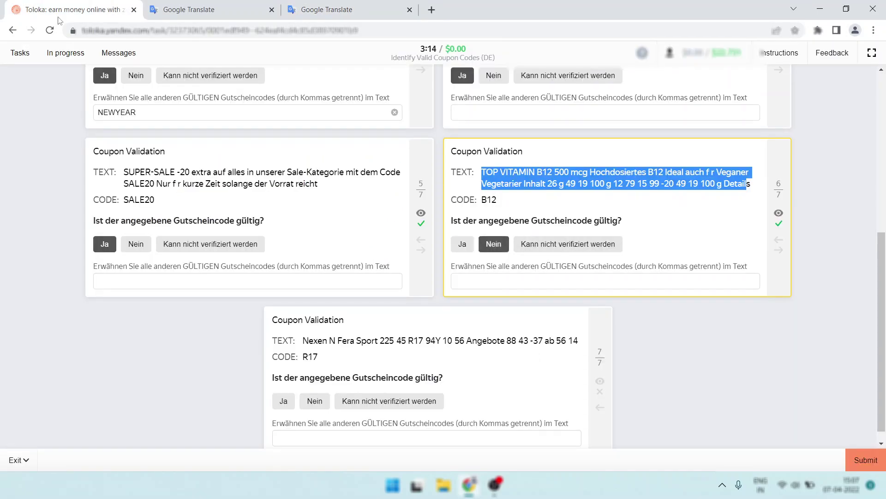
Close the translation tabs and send card 7's coupon text to Google Translate.
right_click(70, 4)
click(106, 175)
scroll(352, 243, down, 1)
drag(303, 327, 578, 327)
right_click(315, 326)
click(361, 395)
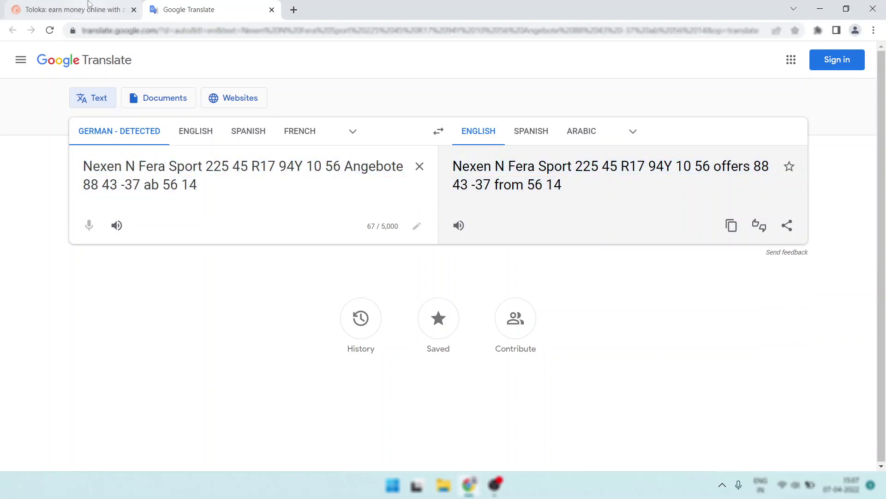
Mark the R17 coupon Nein, close the Translate tab, and submit the task.
click(69, 9)
click(313, 398)
click(316, 386)
click(272, 9)
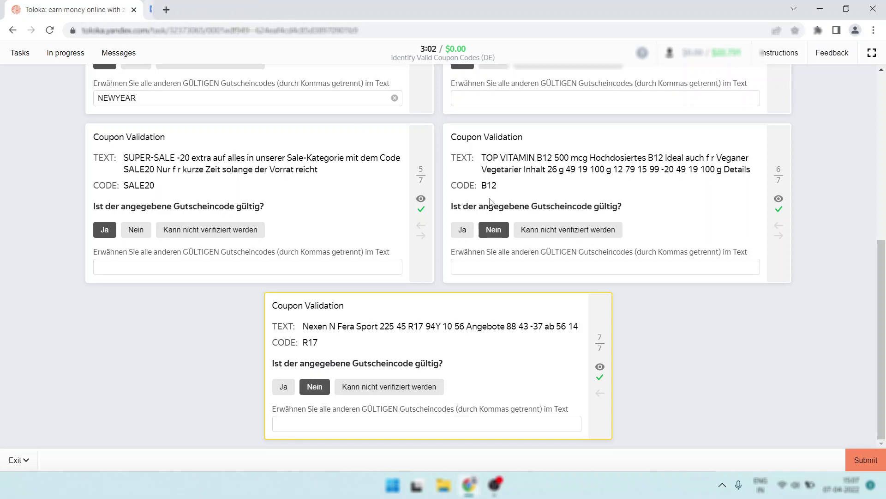
click(867, 461)
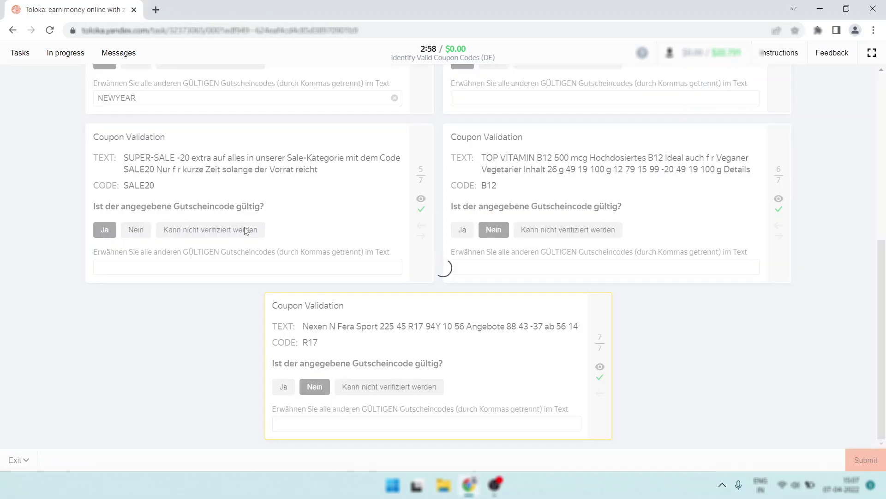